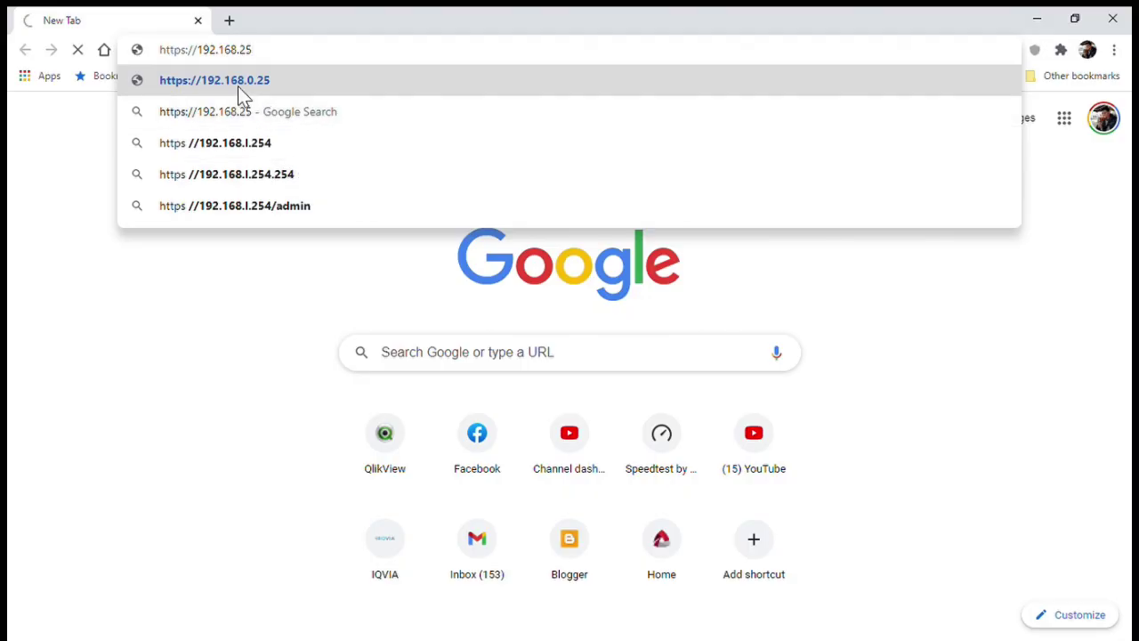
Load the router admin address 192.168.254.254 in Chrome's address bar
type("4.254")
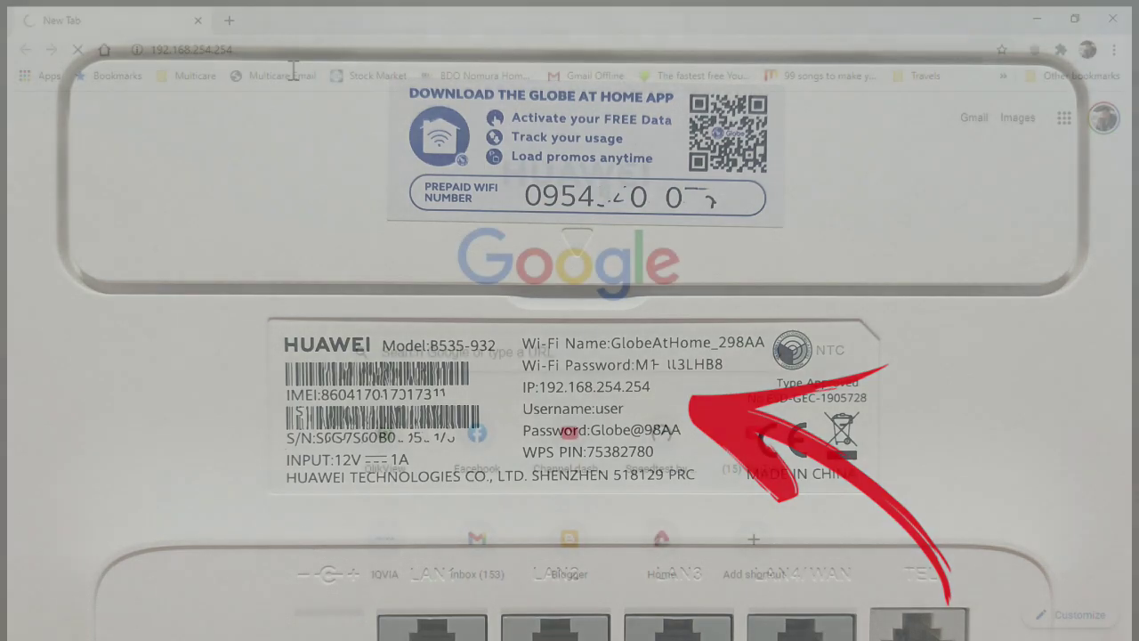
key("Return")
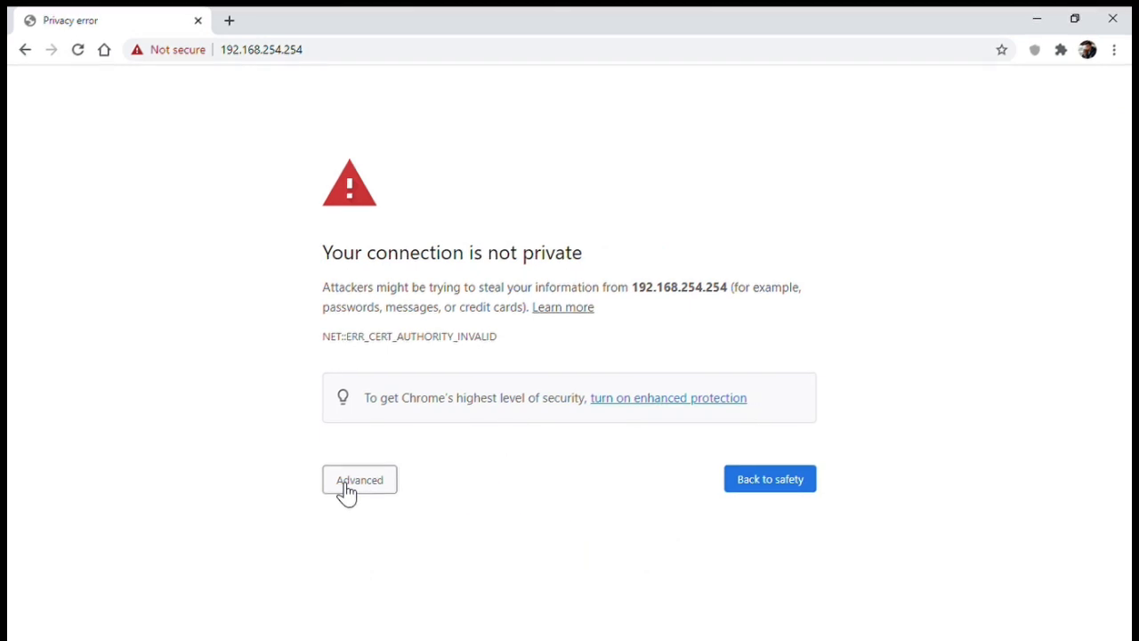
Bypass the certificate warning and scroll through the router's internet, signal and antenna overview
left_click(345, 491)
left_click(377, 612)
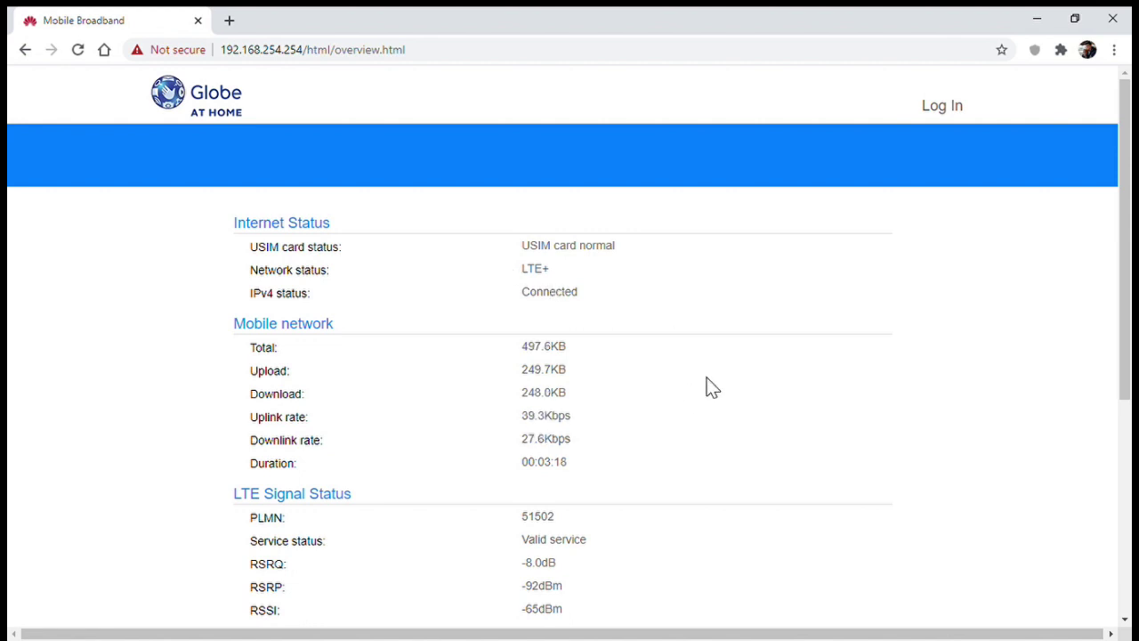
scroll(712, 387, "down", 2)
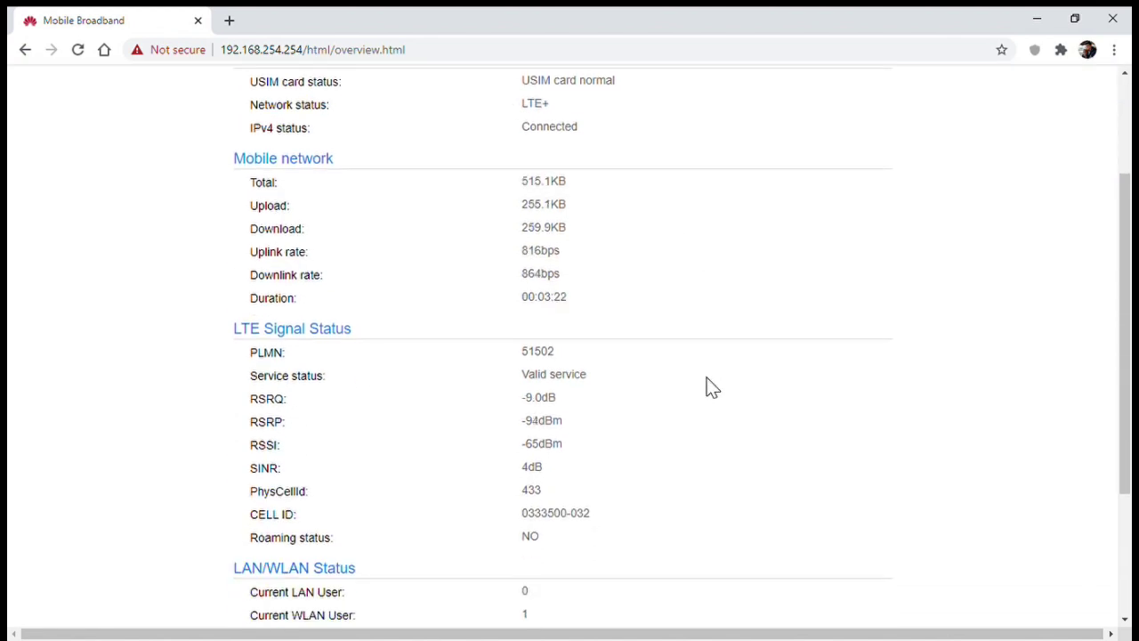
scroll(712, 387, "down", 3)
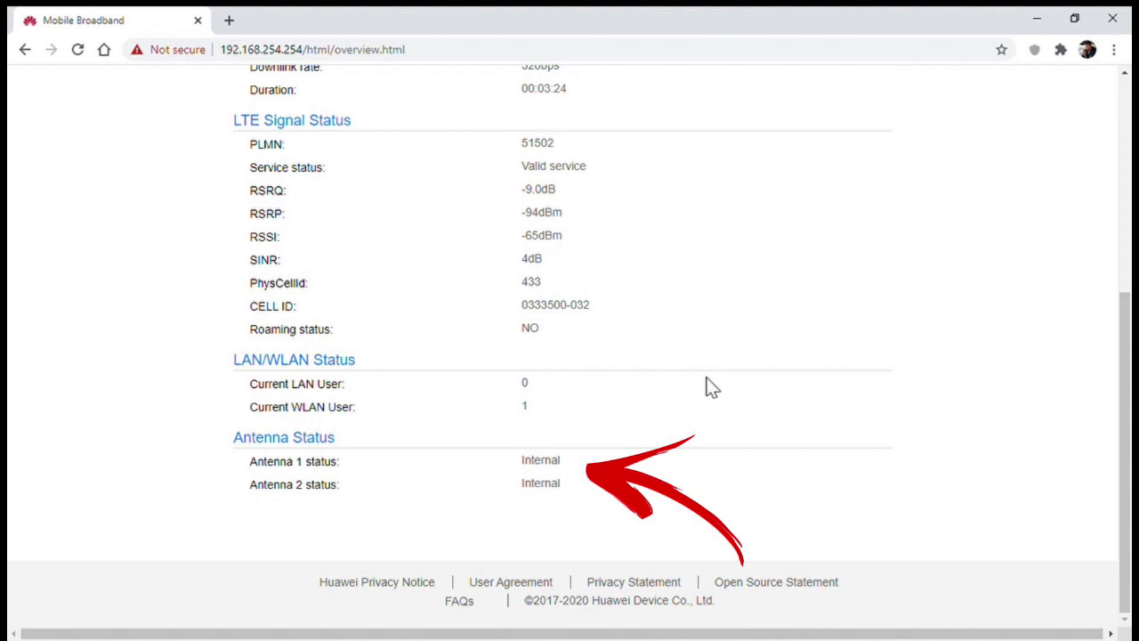
scroll(707, 386, "up", 5)
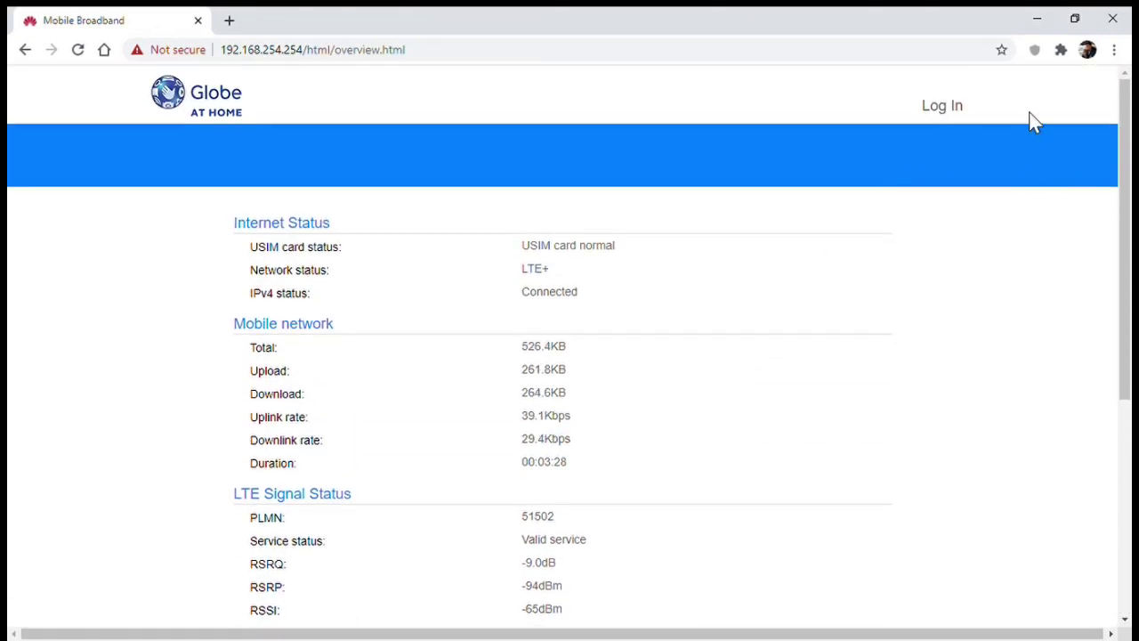
left_click_drag(1126, 174, 1127, 186)
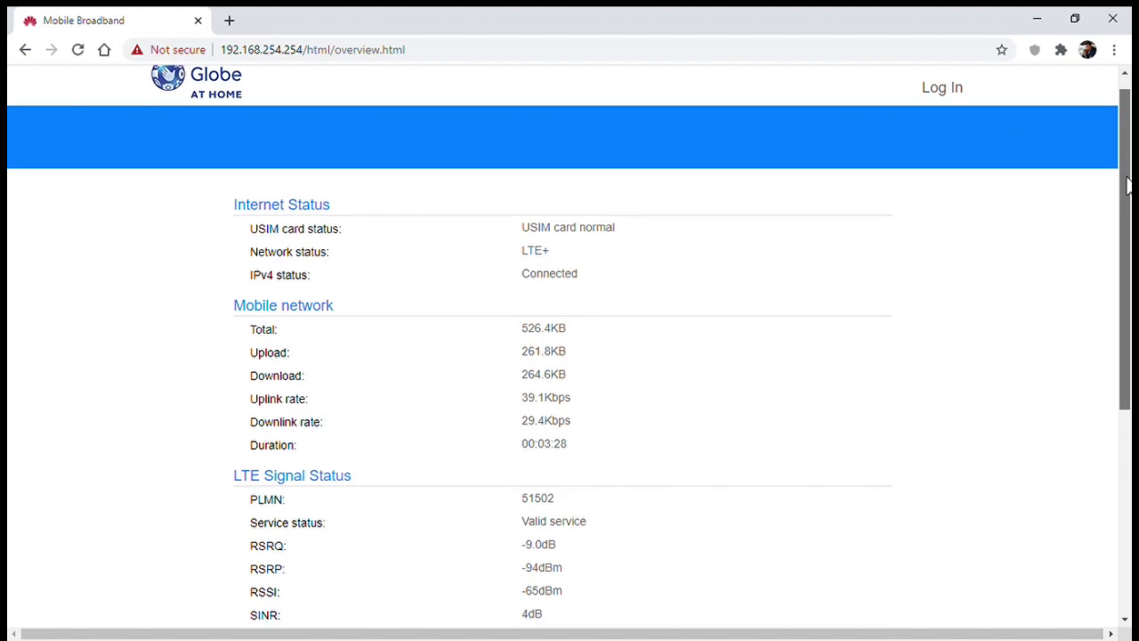
Log in to the router with the username and password from the device label
left_click(926, 86)
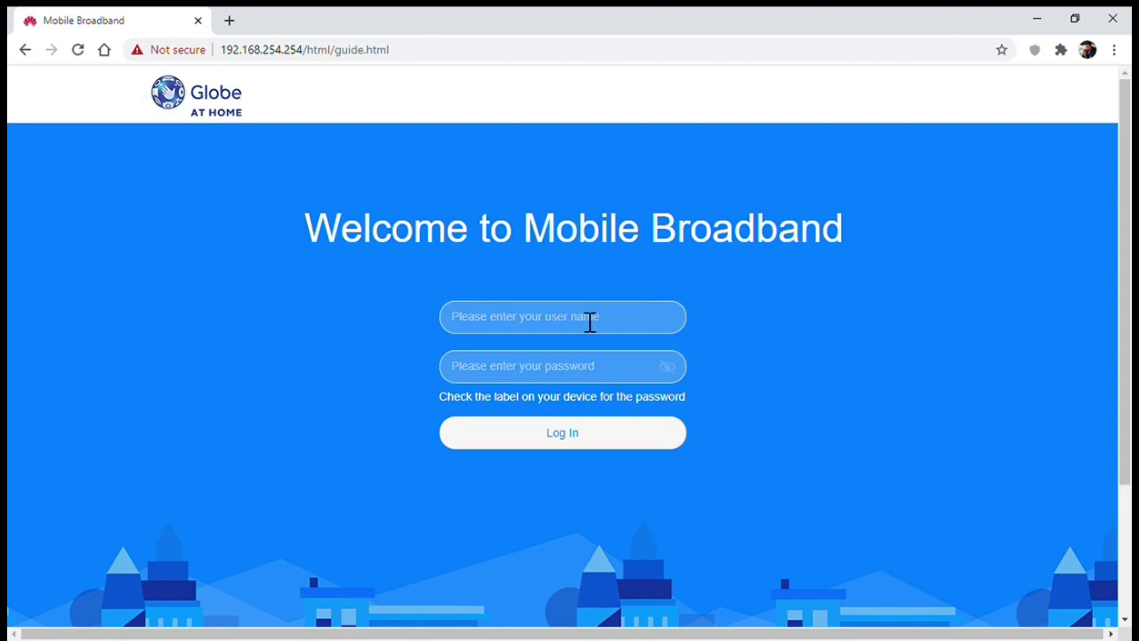
type("user")
left_click(584, 377)
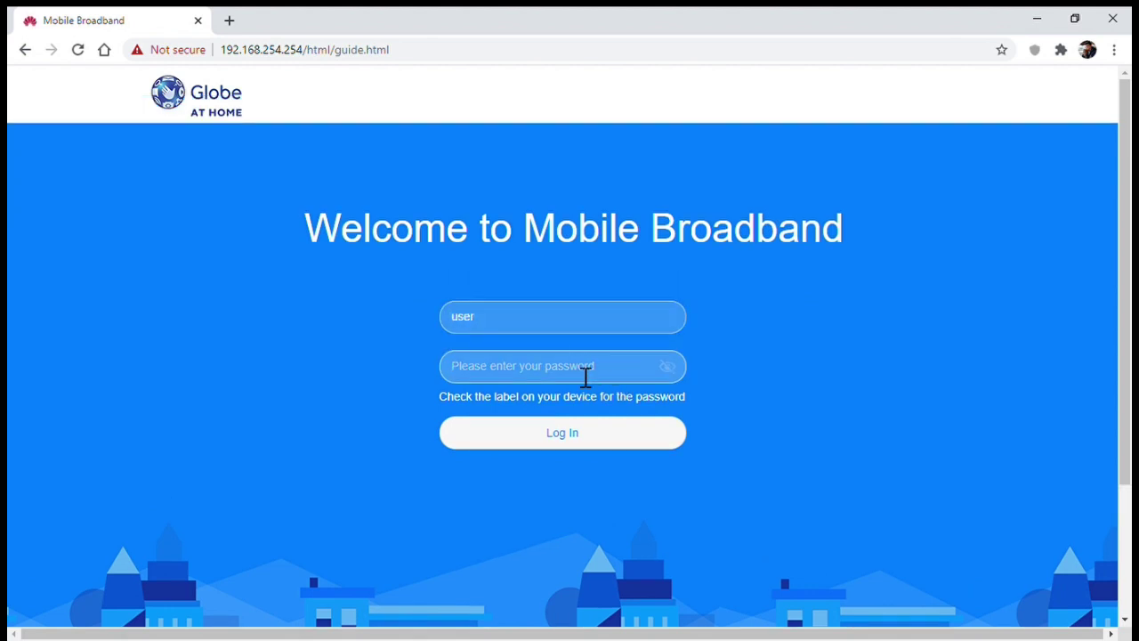
type("ad********")
left_click(602, 438)
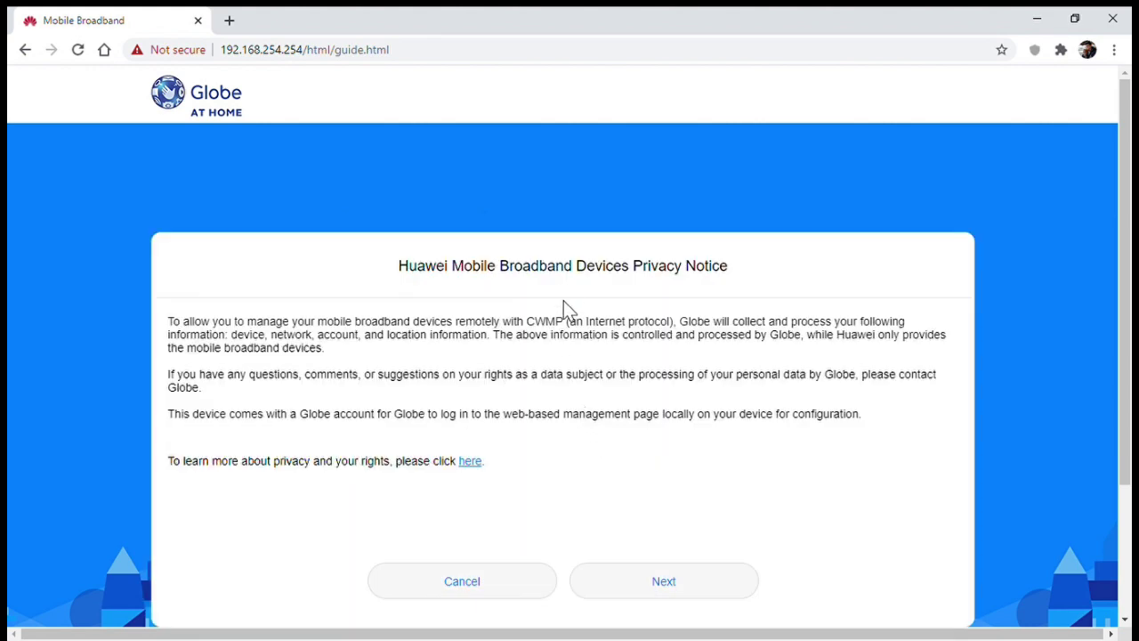
Accept the Privacy Notice and agree to the User Agreement
scroll(629, 399, "down", 2)
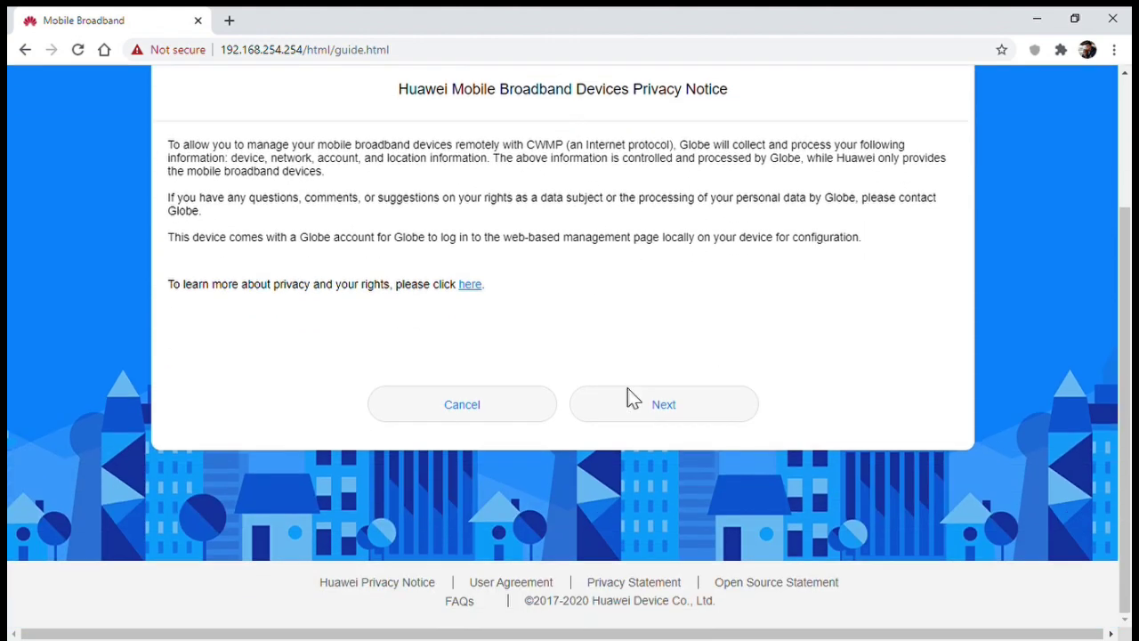
scroll(641, 480, "up", 1)
left_click(666, 489)
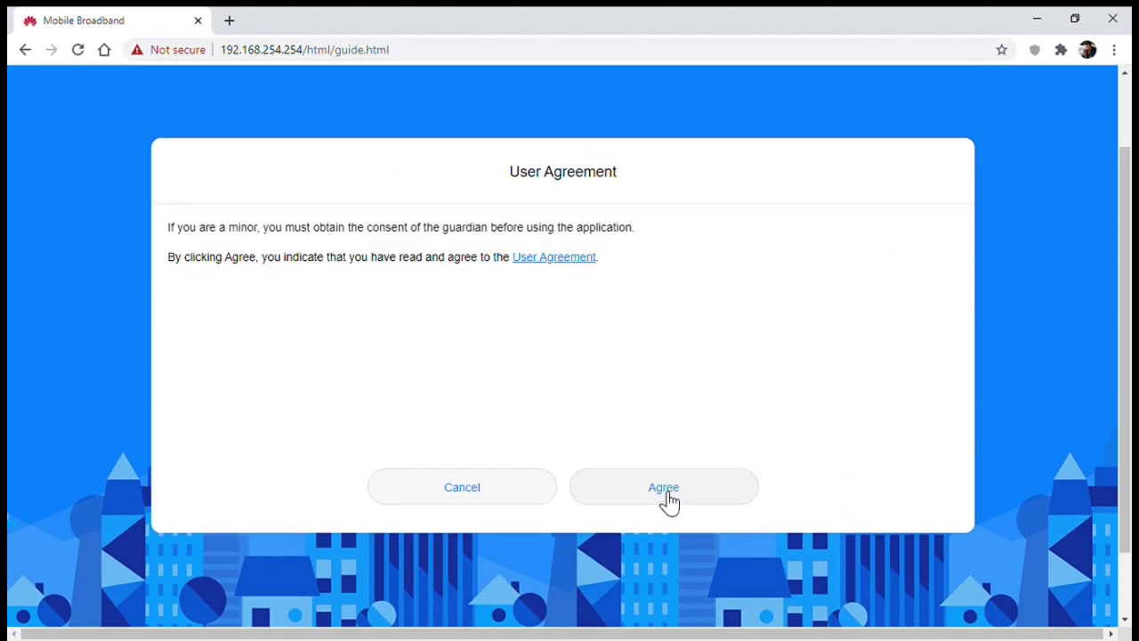
left_click(665, 491)
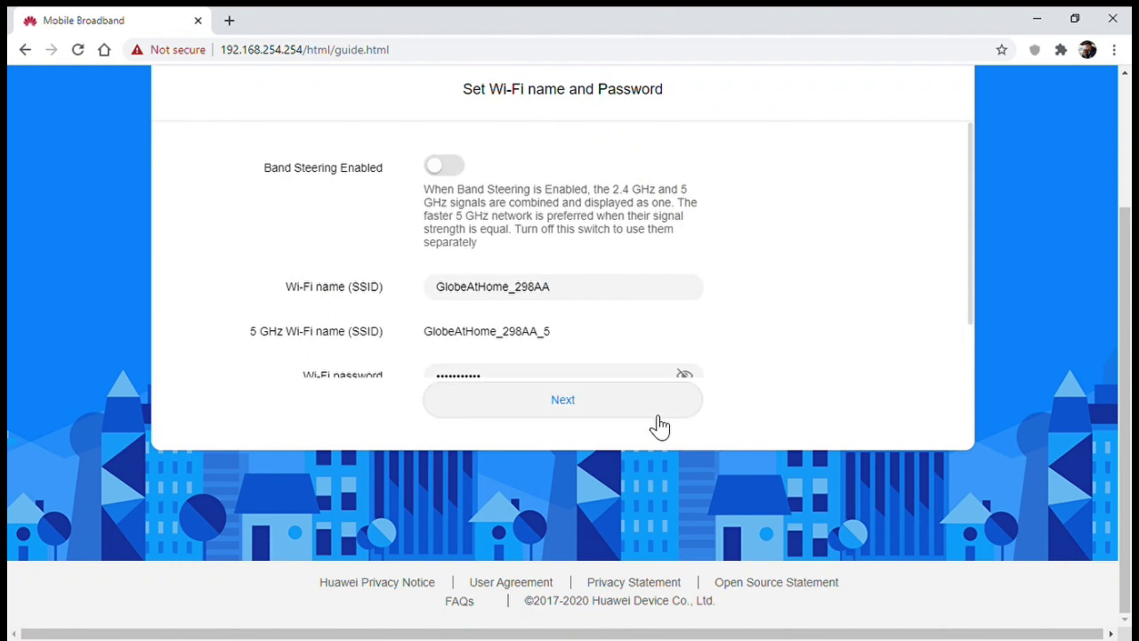
Try Band Steering on, then turn it back off, keeping the GlobeAtHome_298AA Wi-Fi name
left_click_drag(1123, 235, 1121, 172)
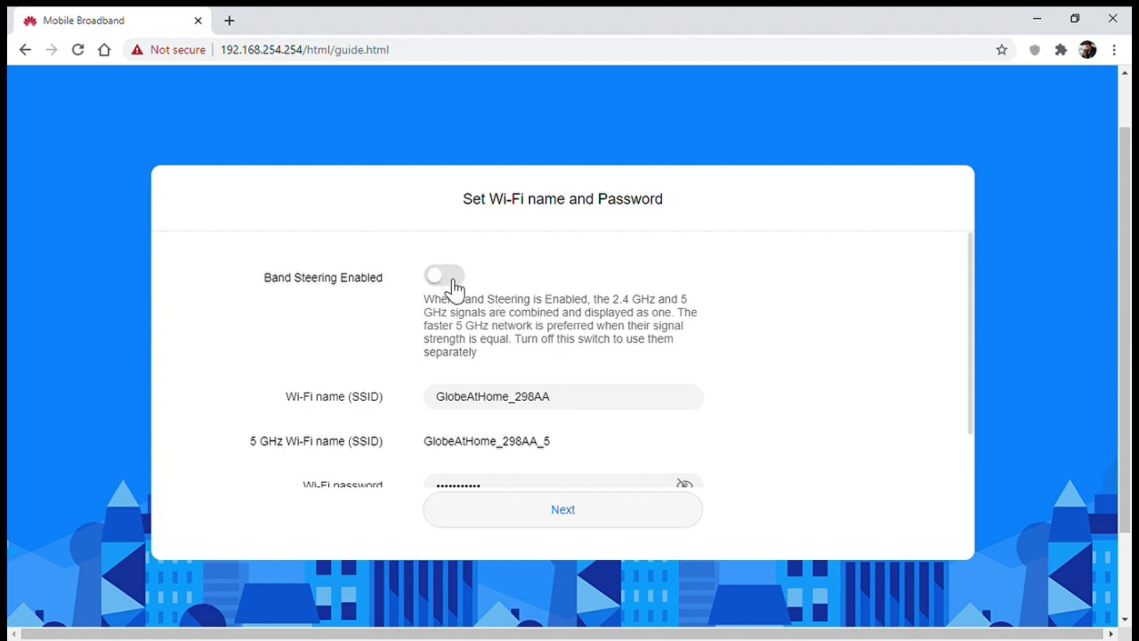
left_click(454, 286)
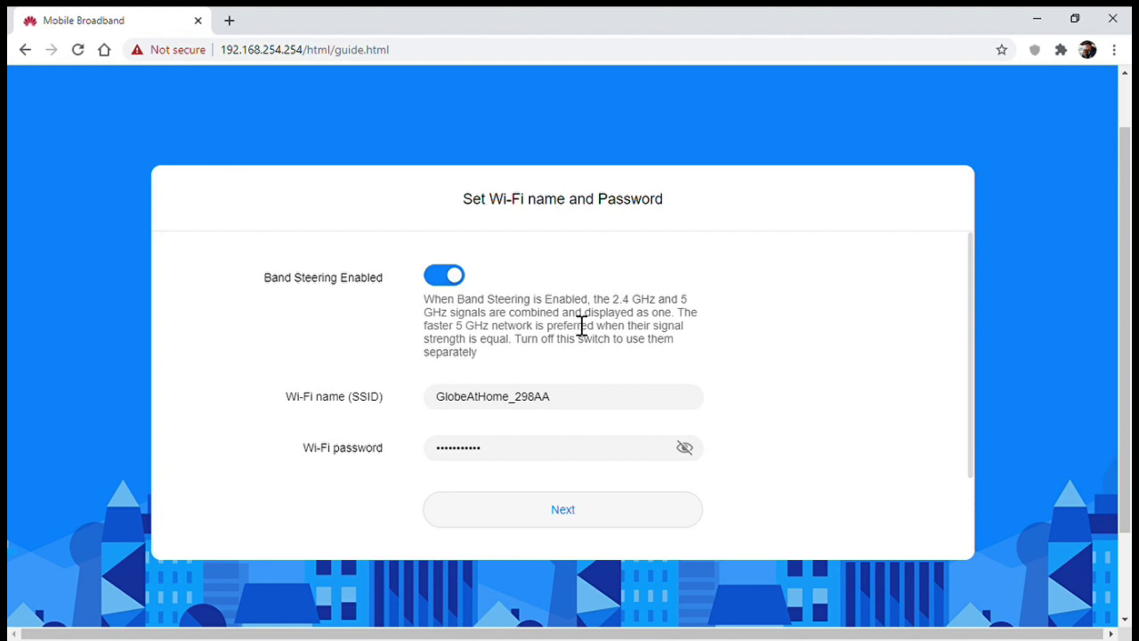
scroll(583, 325, "down", 1)
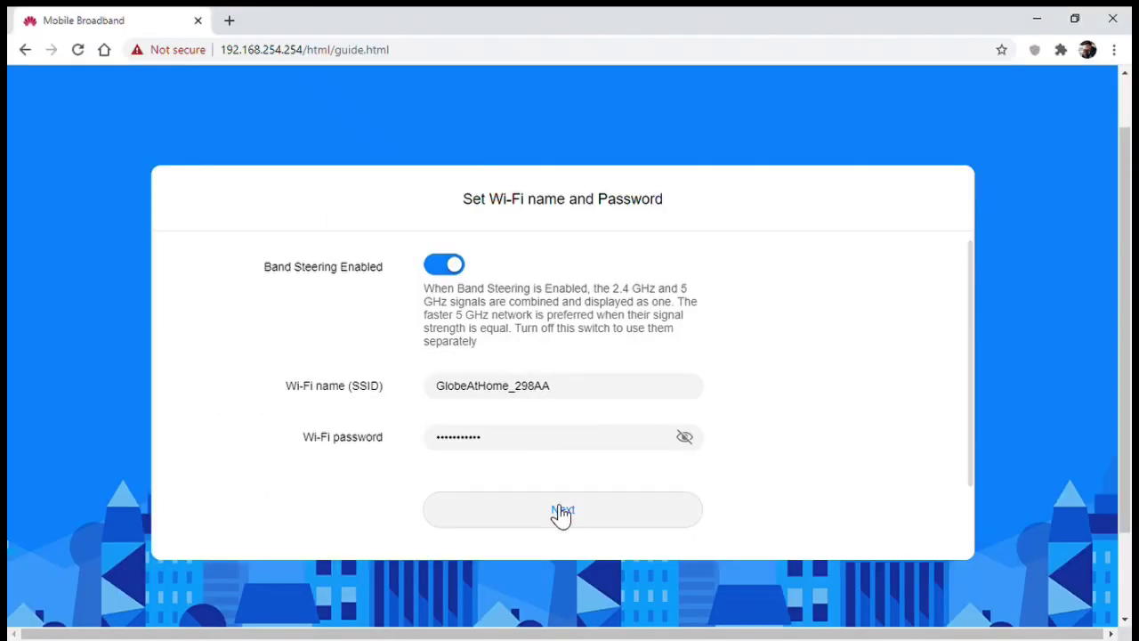
left_click(451, 265)
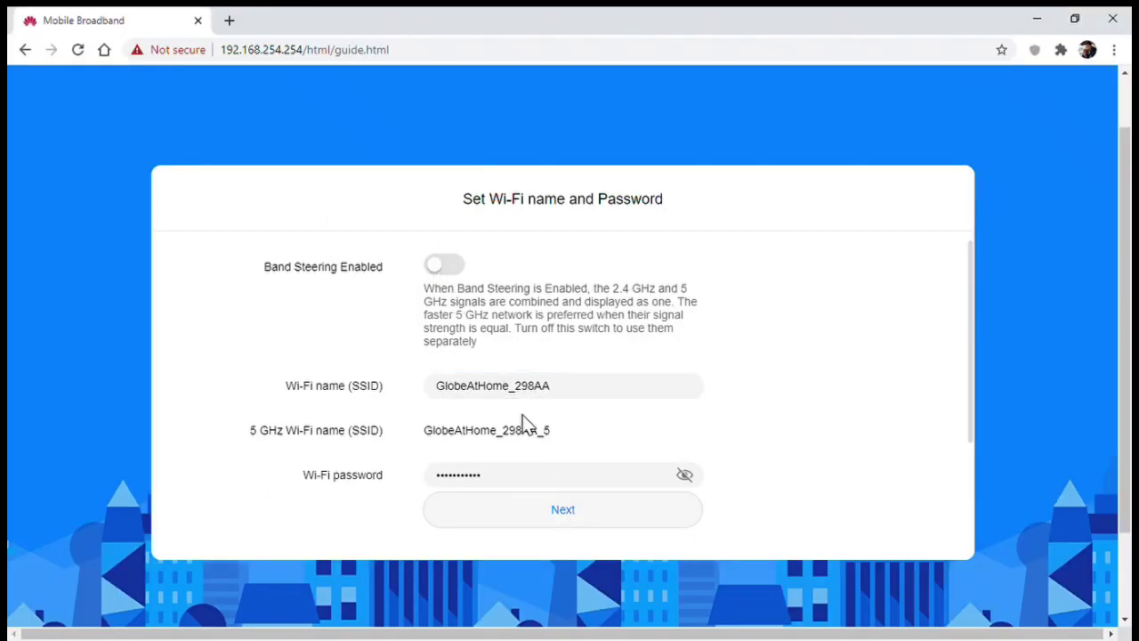
scroll(525, 426, "down", 1)
Submit the Wi-Fi settings, enter a new device login password, and finish setup
left_click(562, 511)
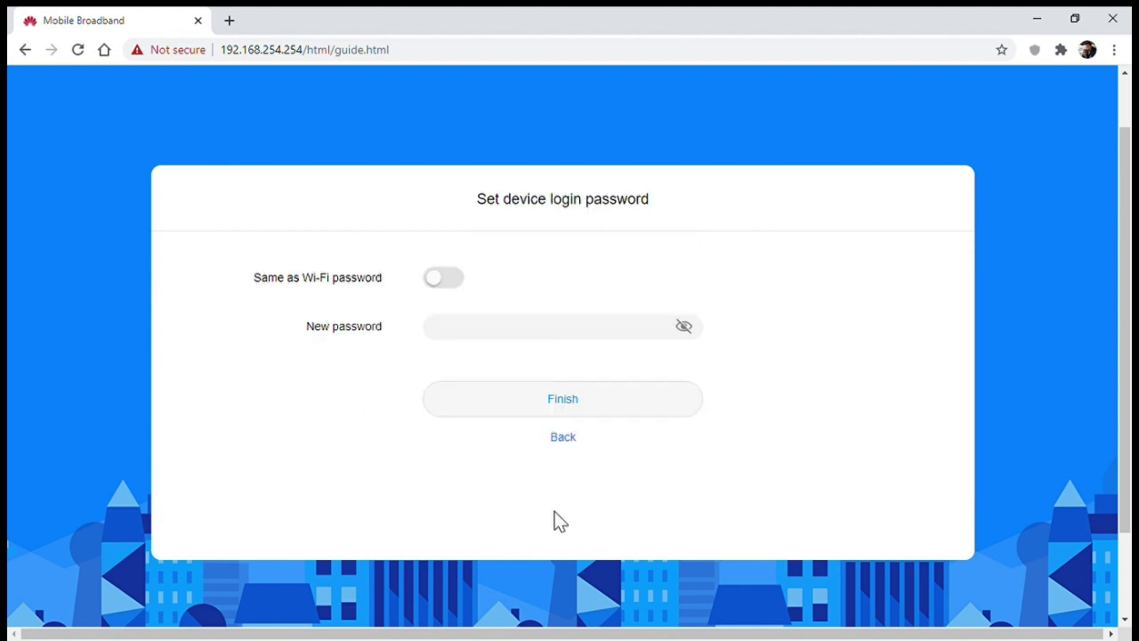
left_click(534, 400)
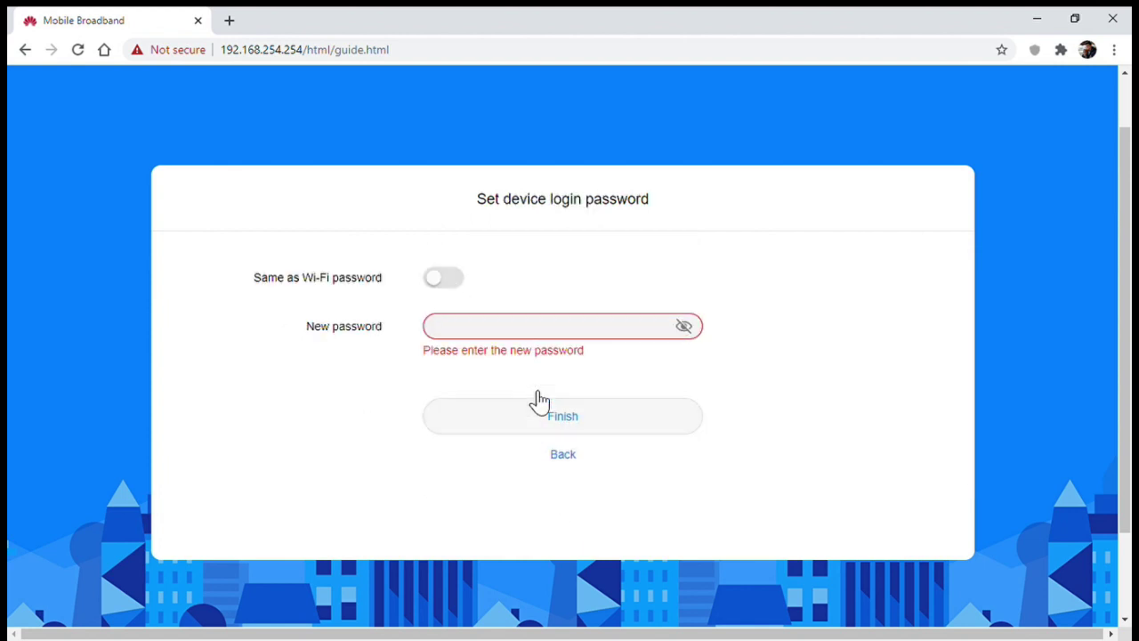
left_click(512, 335)
type("**********")
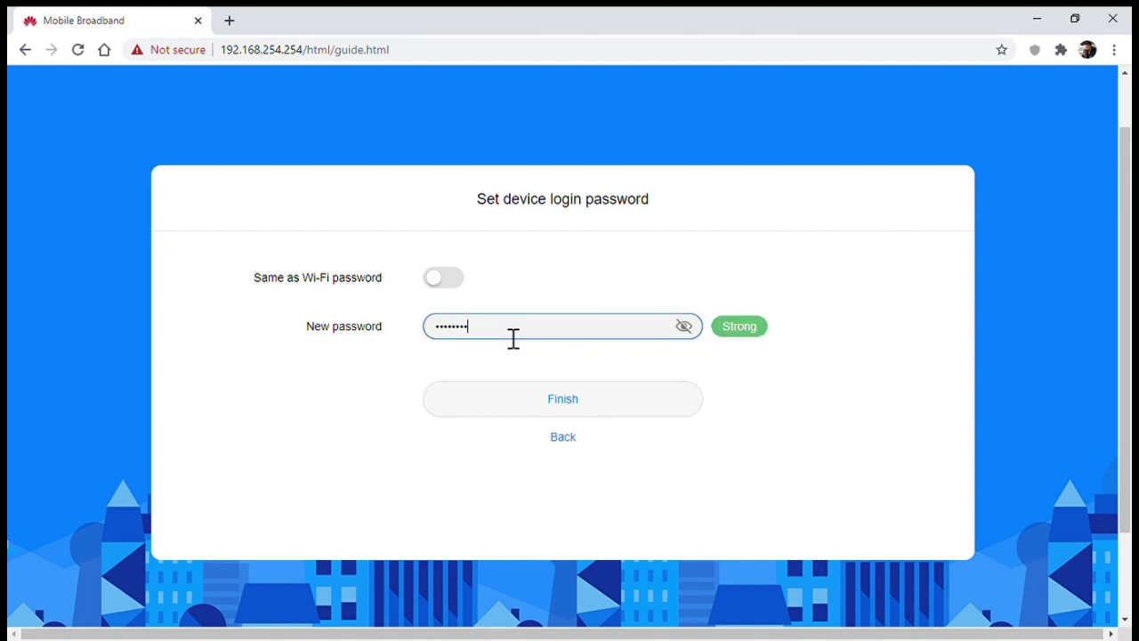
left_click(594, 407)
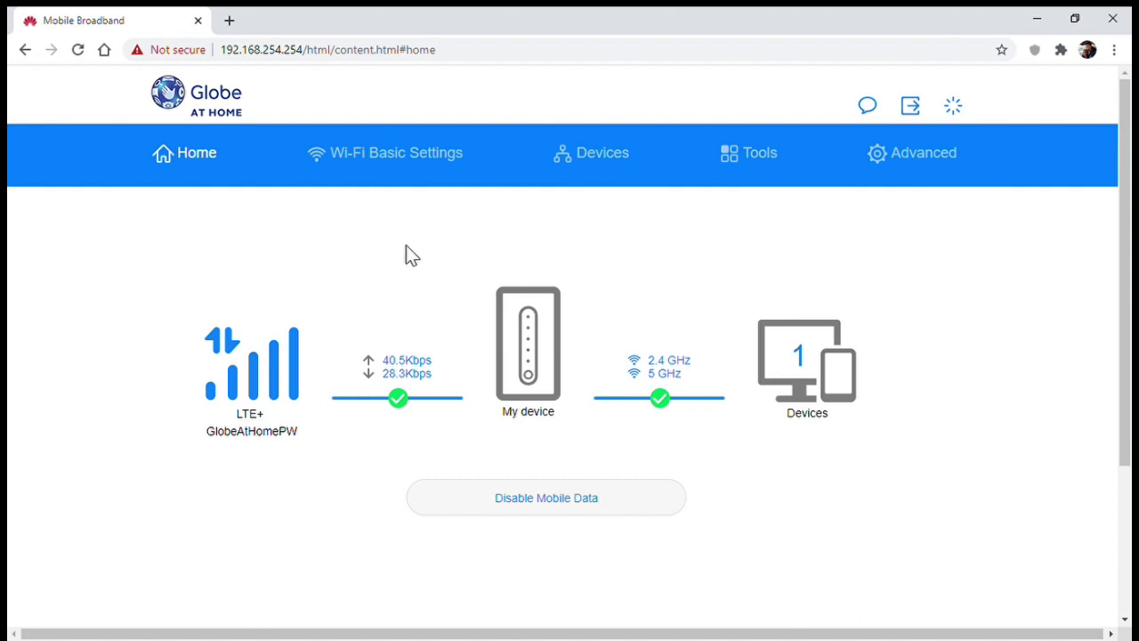
Scroll through the 2.4 GHz and 5 GHz Wi-Fi basic settings, then open the Devices list
left_click(351, 161)
scroll(371, 318, "down", 3)
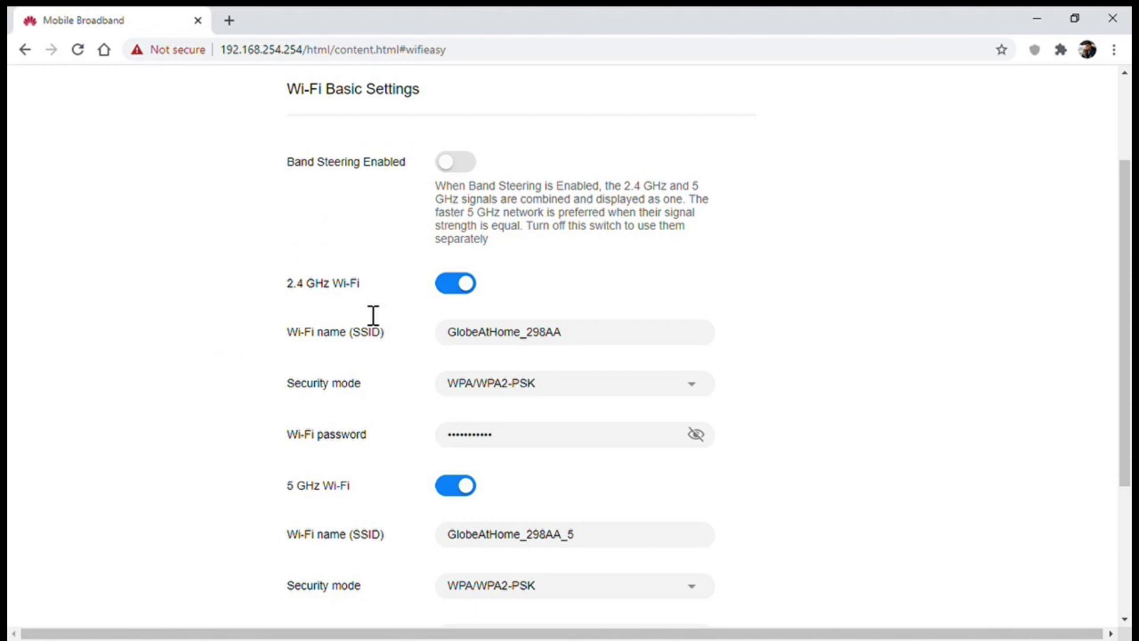
scroll(373, 315, "down", 3)
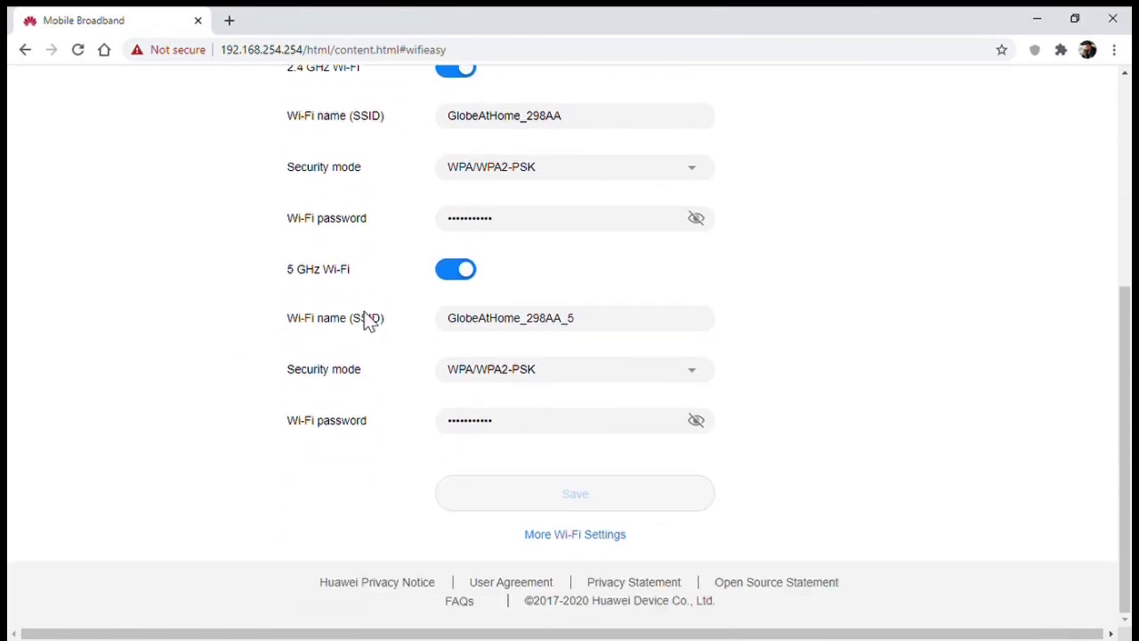
scroll(365, 314, "up", 3)
scroll(365, 321, "up", 2)
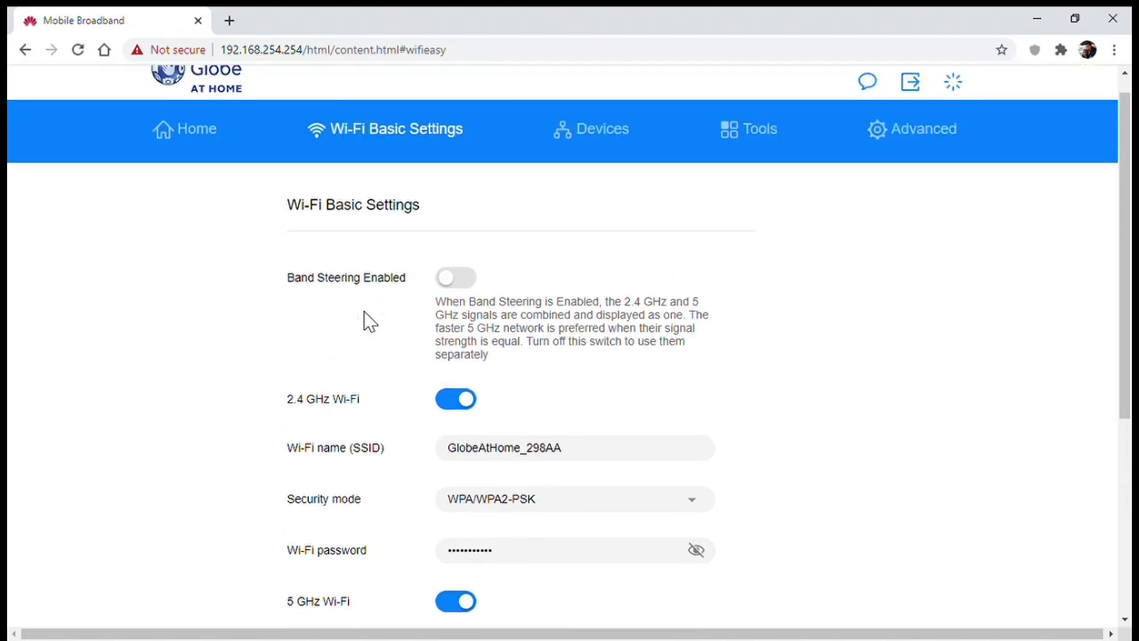
left_click(601, 169)
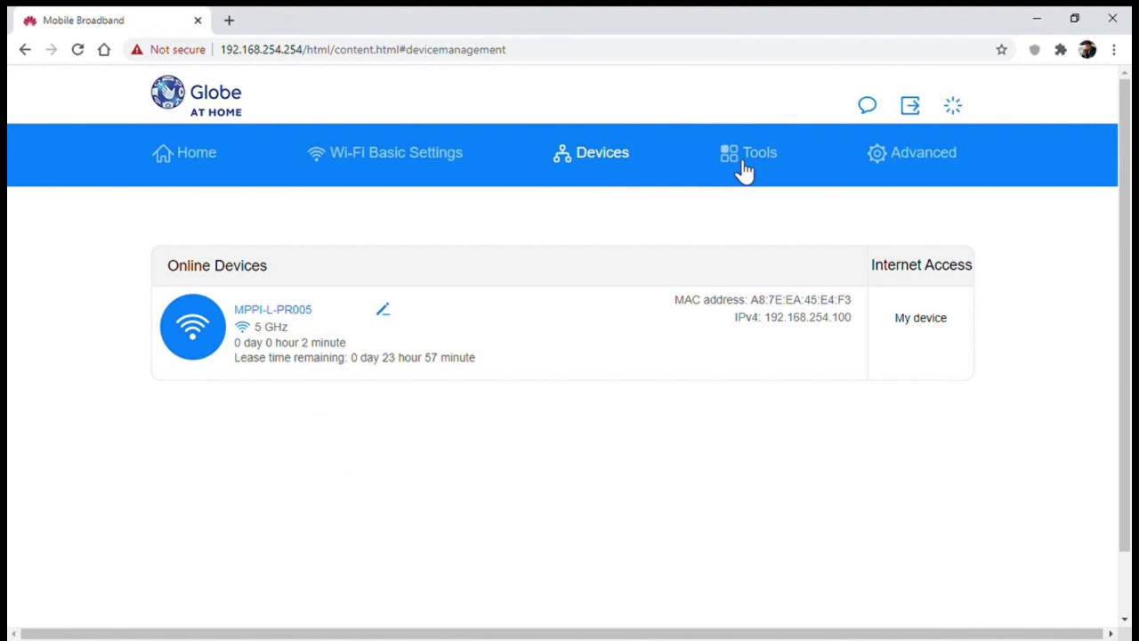
In Tools, view SMS Settings, Statistics and Parental Control, ending on SMS Conversation
left_click(744, 172)
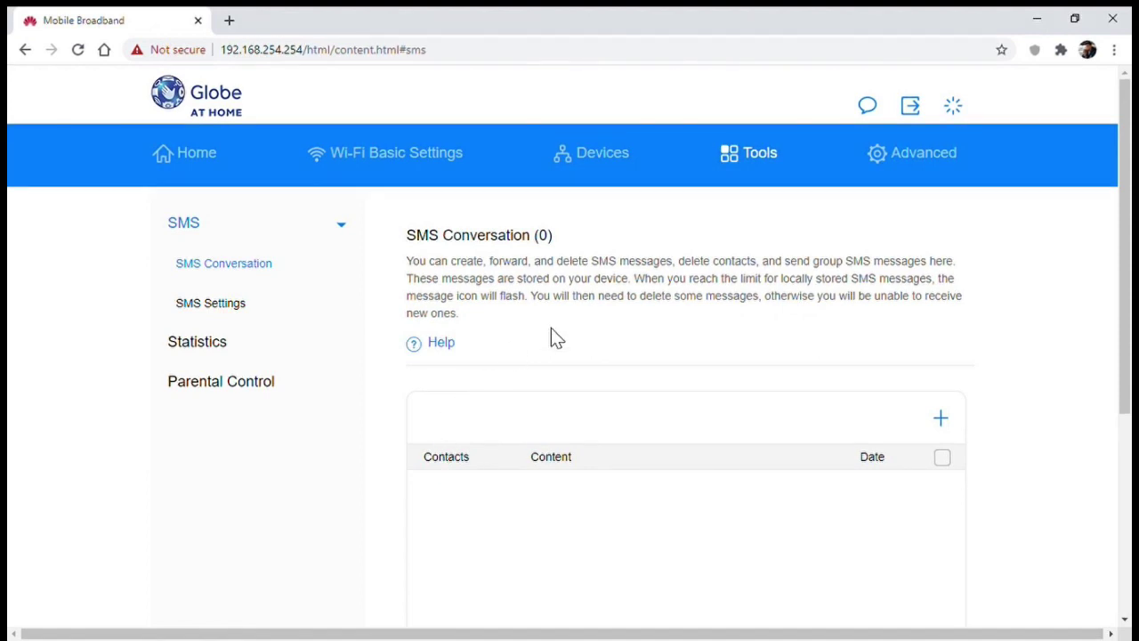
left_click(243, 319)
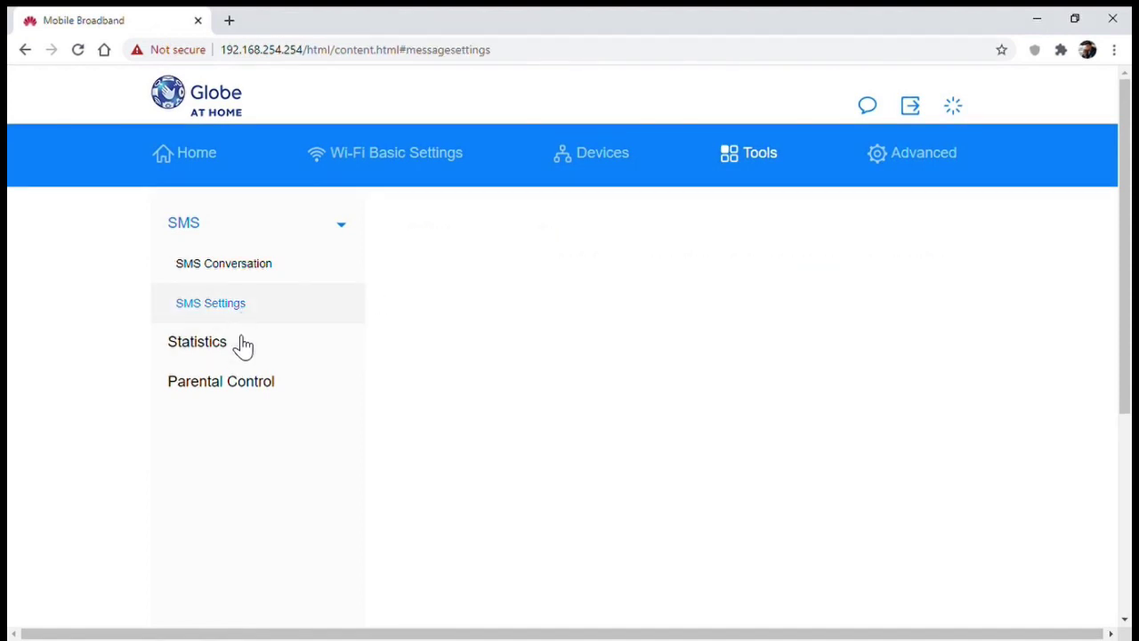
left_click(227, 347)
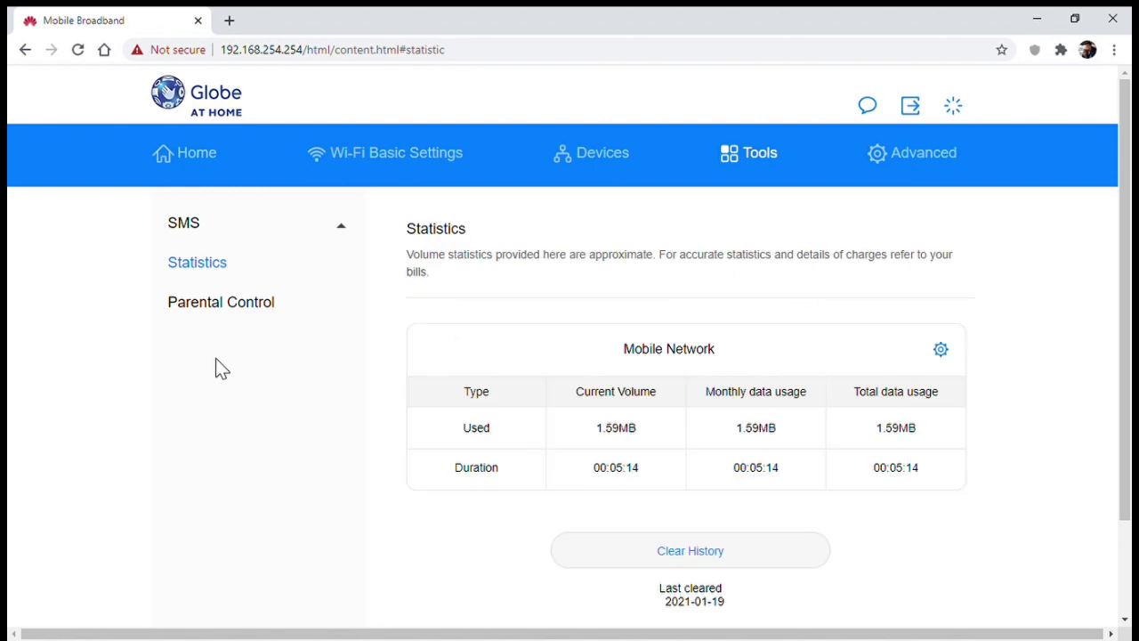
left_click(224, 305)
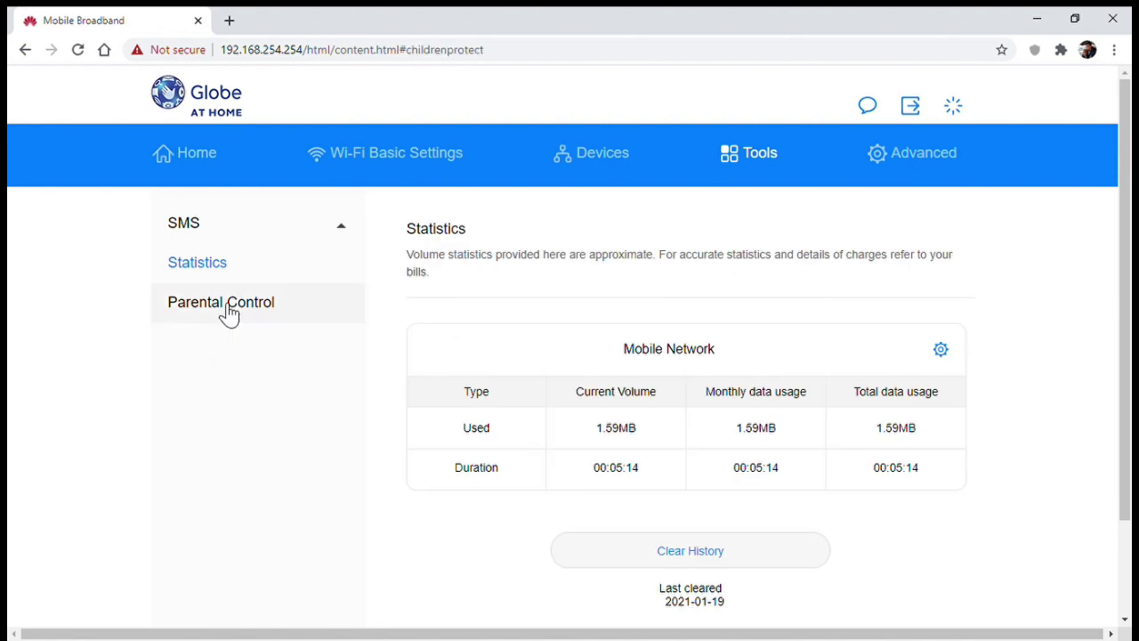
left_click(207, 233)
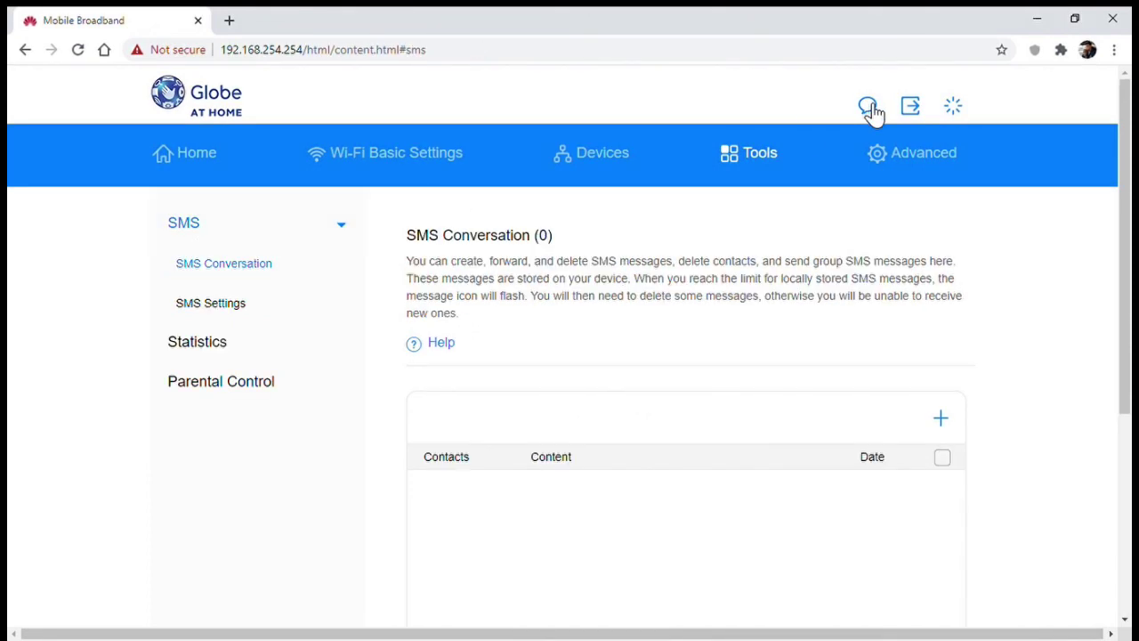
In Advanced settings, view the Router DHCP and Security Firewall pages
left_click(924, 170)
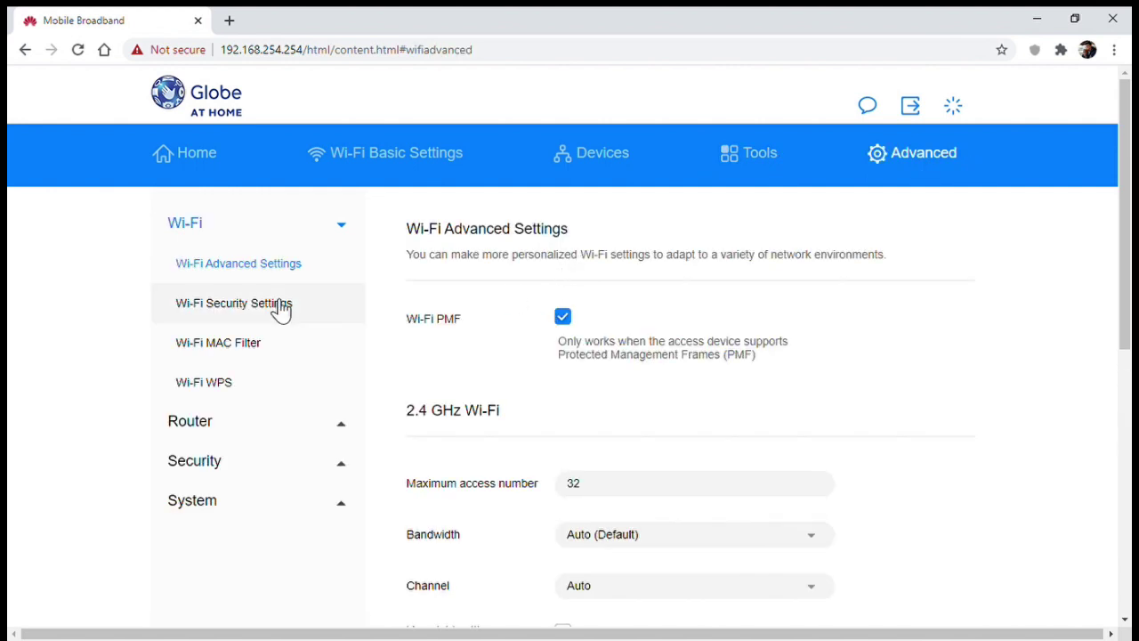
scroll(437, 366, "down", 1)
left_click(184, 343)
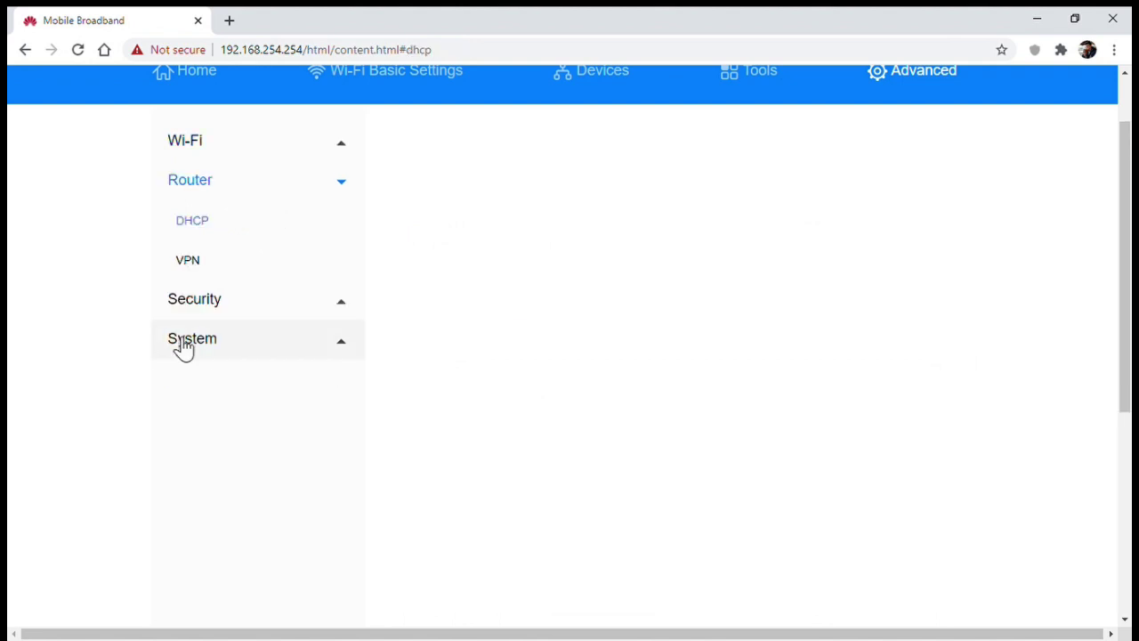
left_click(216, 301)
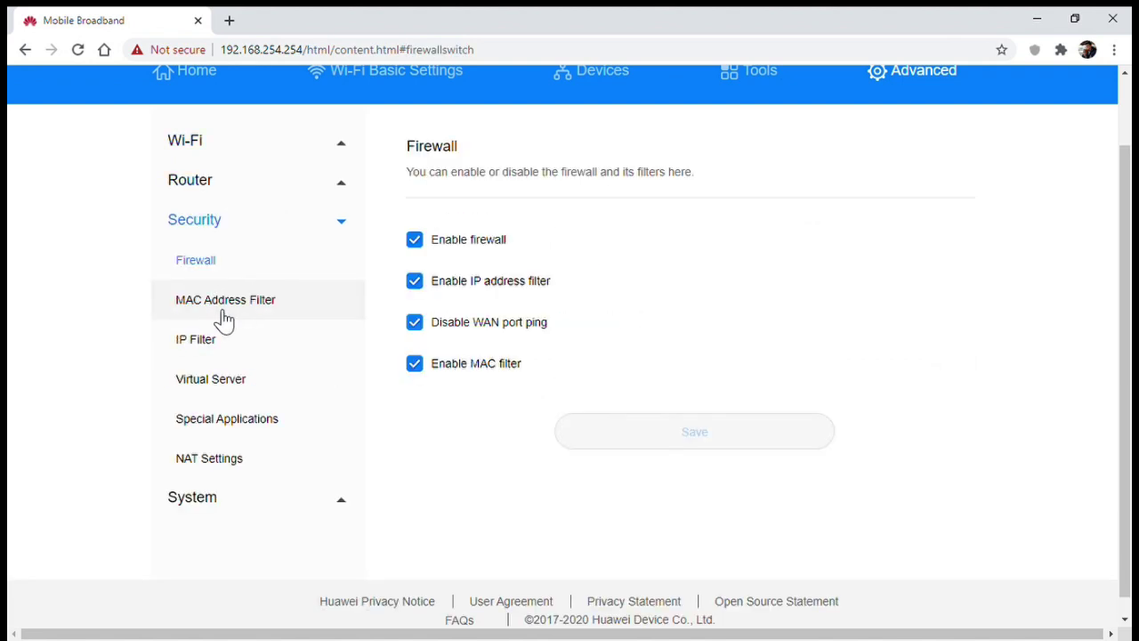
Review the Device Information page for B535-932, scrolling through version and signal details
left_click(198, 500)
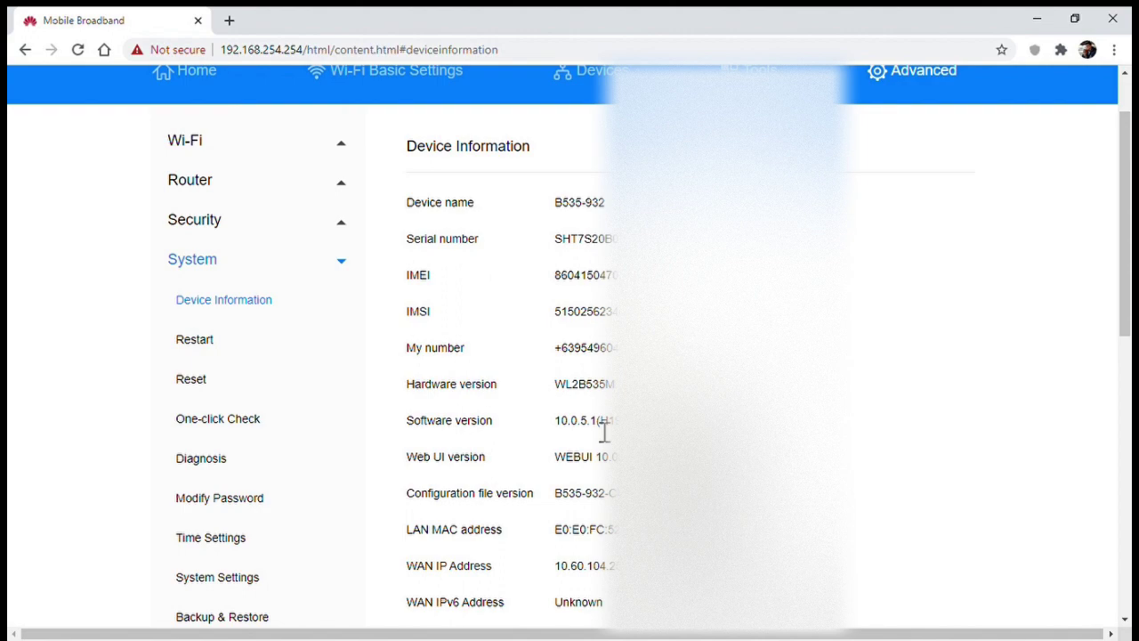
scroll(604, 432, "down", 1)
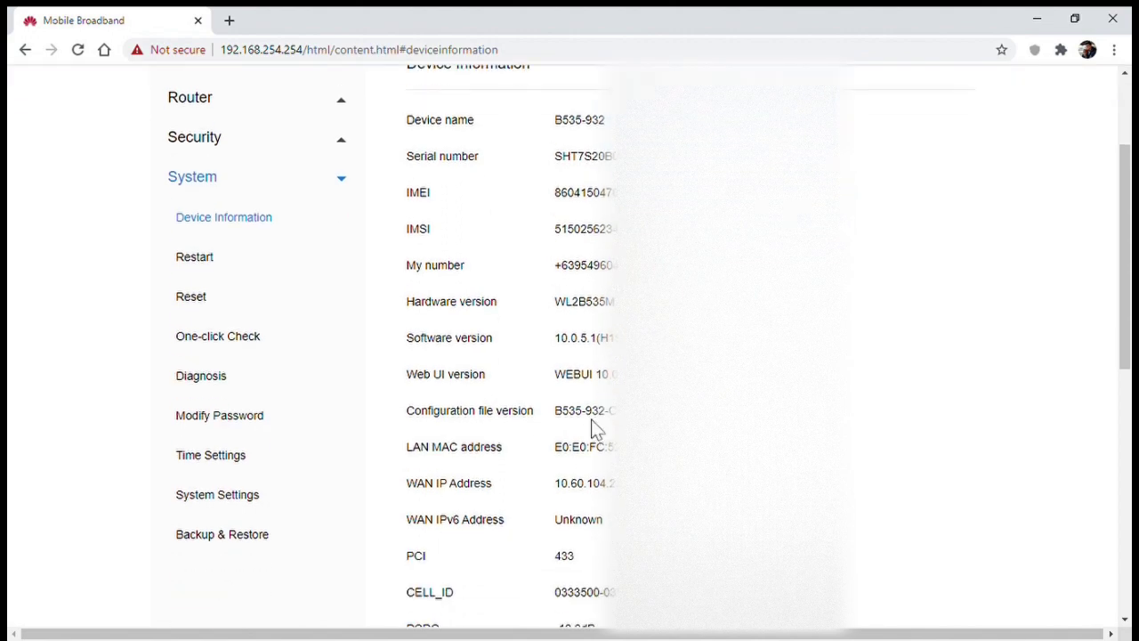
scroll(595, 429, "down", 5)
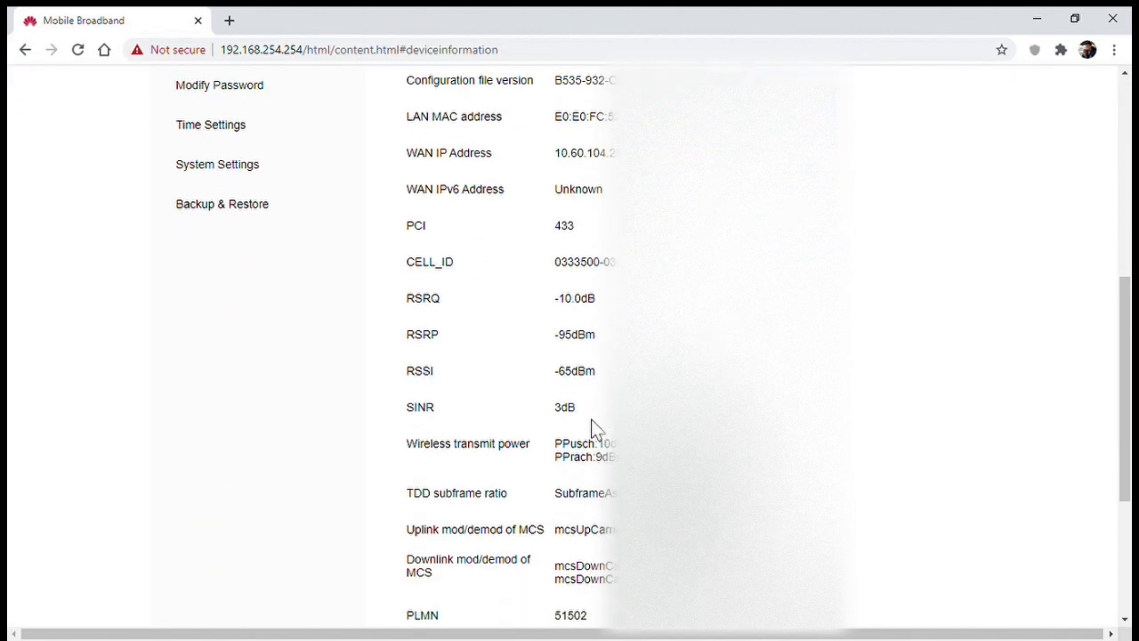
scroll(595, 429, "down", 1)
scroll(595, 429, "up", 5)
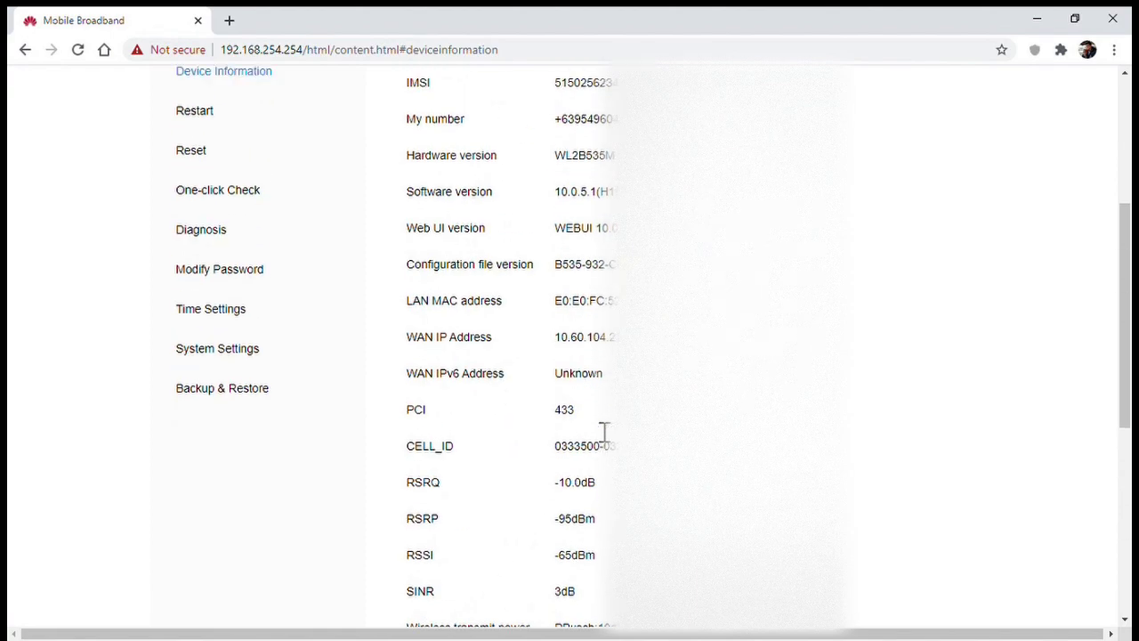
scroll(594, 429, "up", 2)
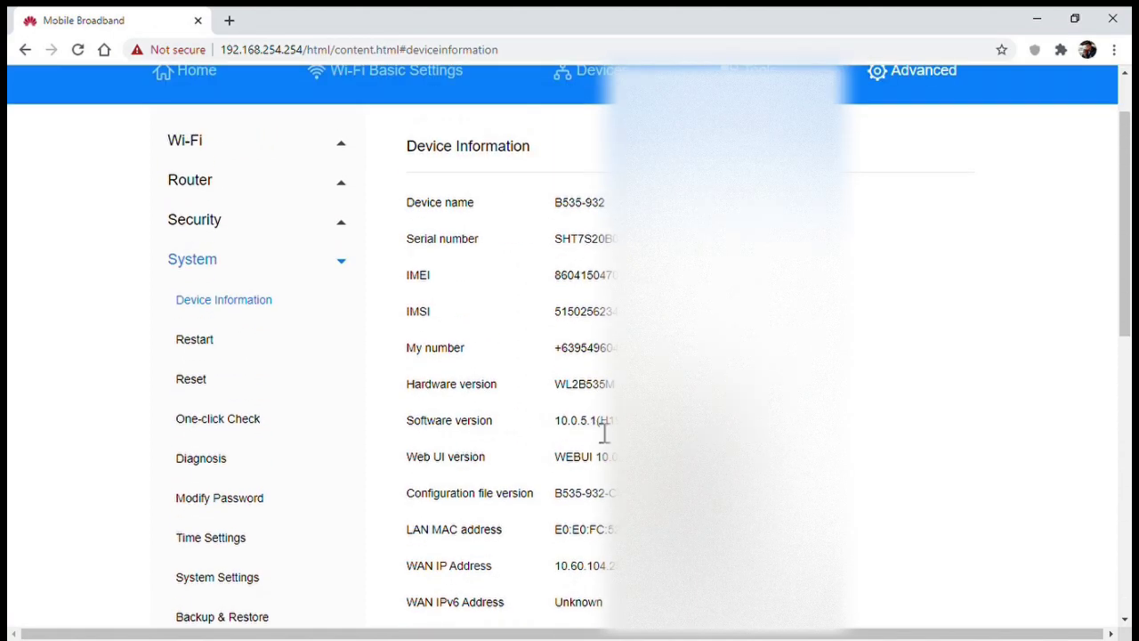
Open System Settings, expand System Logs, and scroll through the log table
left_click(233, 577)
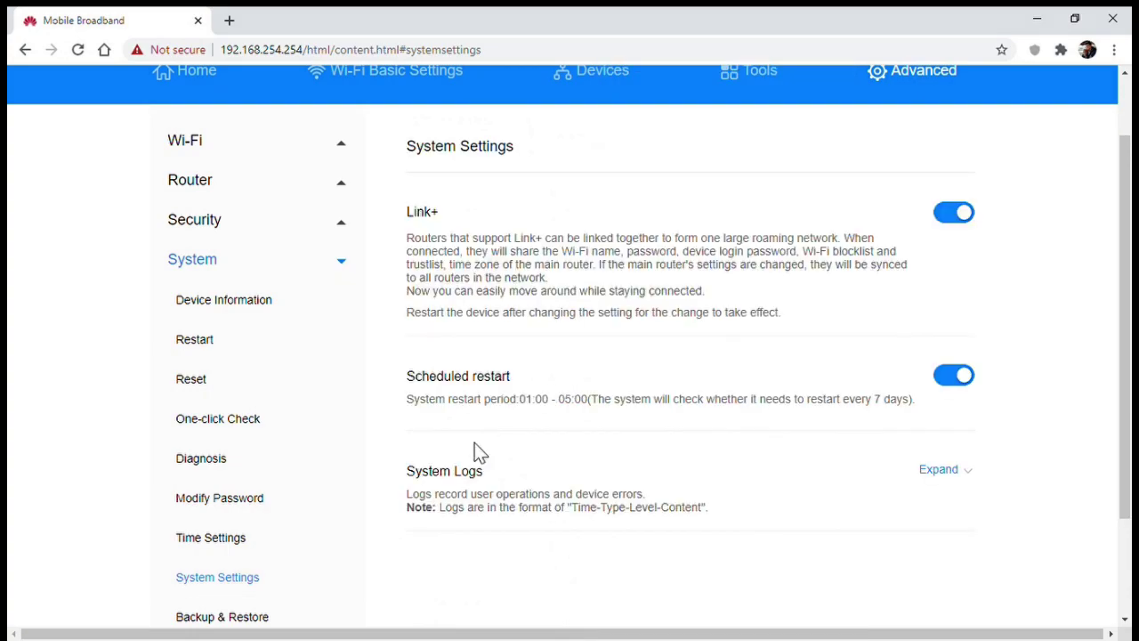
left_click(965, 473)
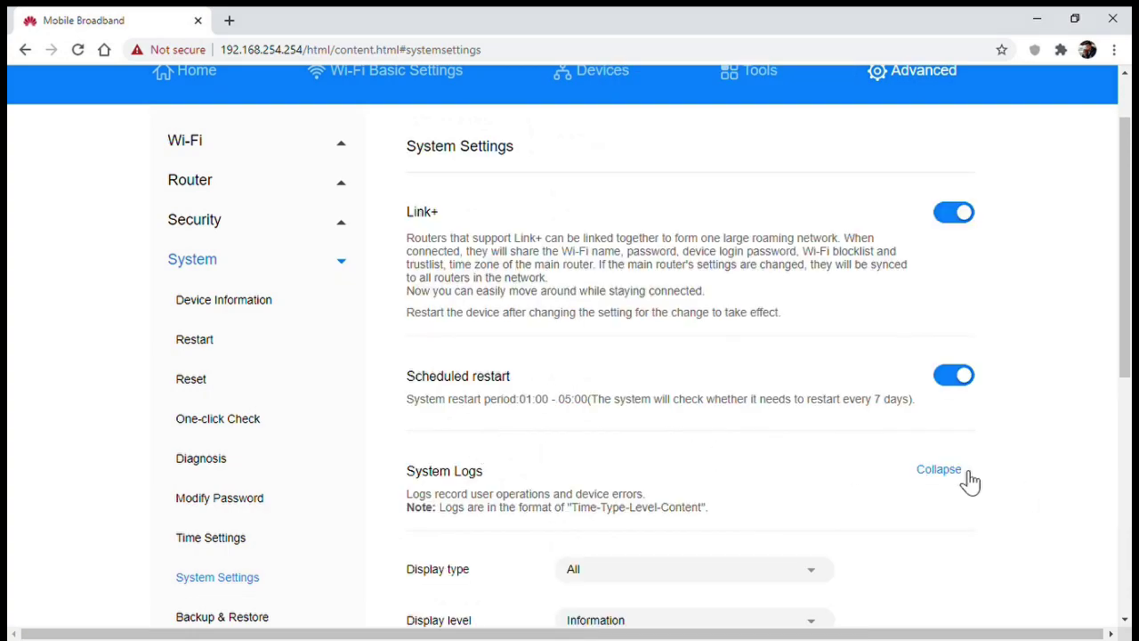
scroll(655, 356, "down", 3)
scroll(658, 354, "down", 3)
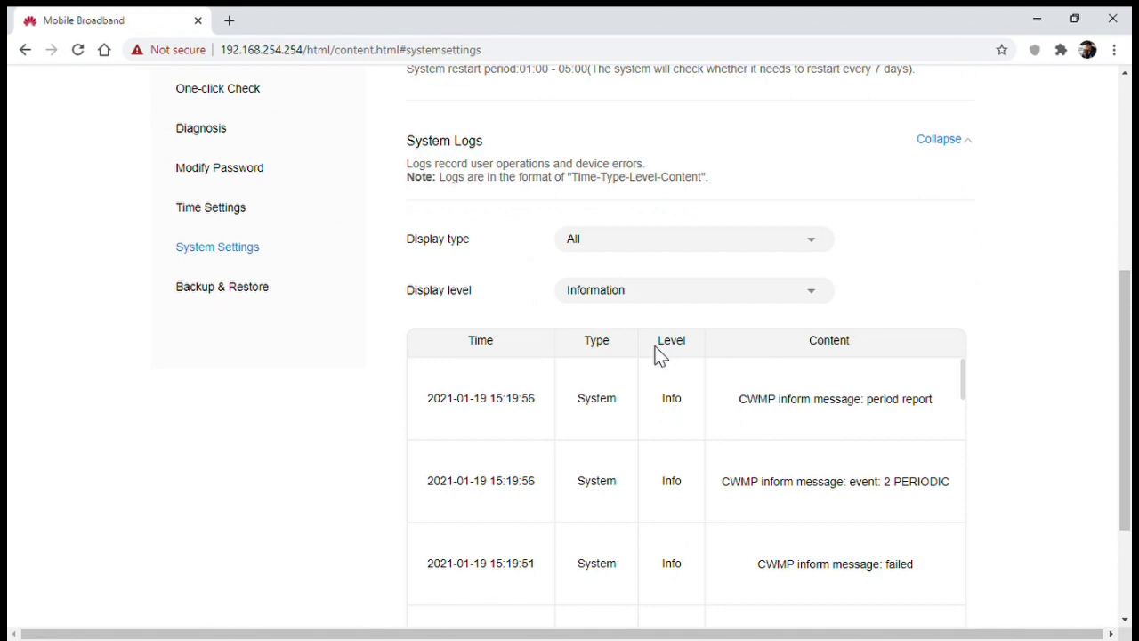
scroll(658, 355, "up", 7)
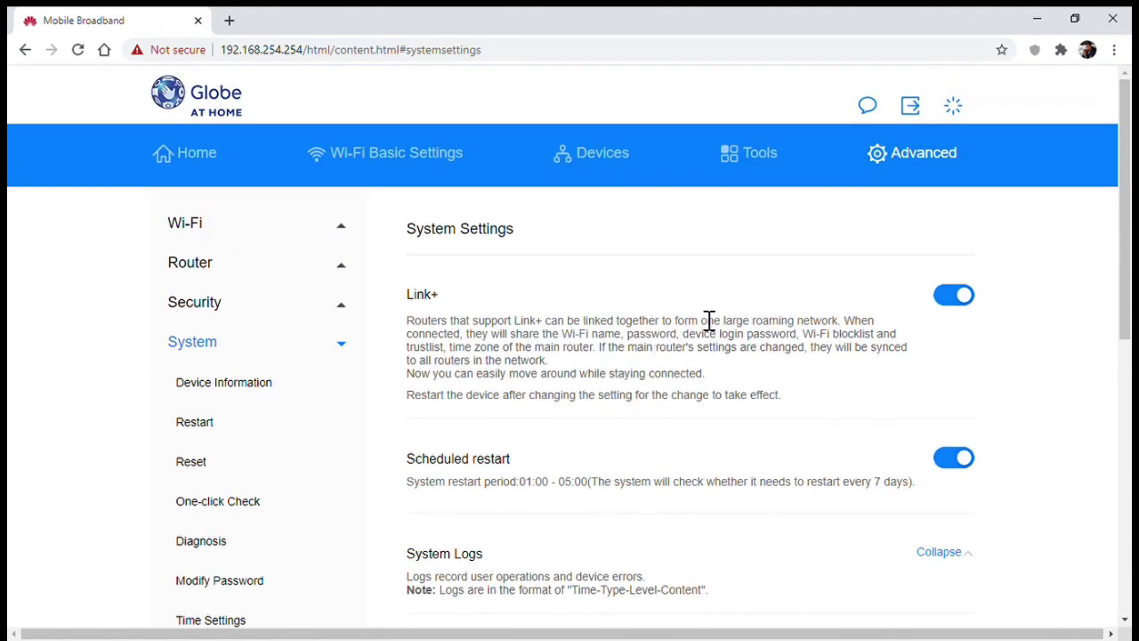